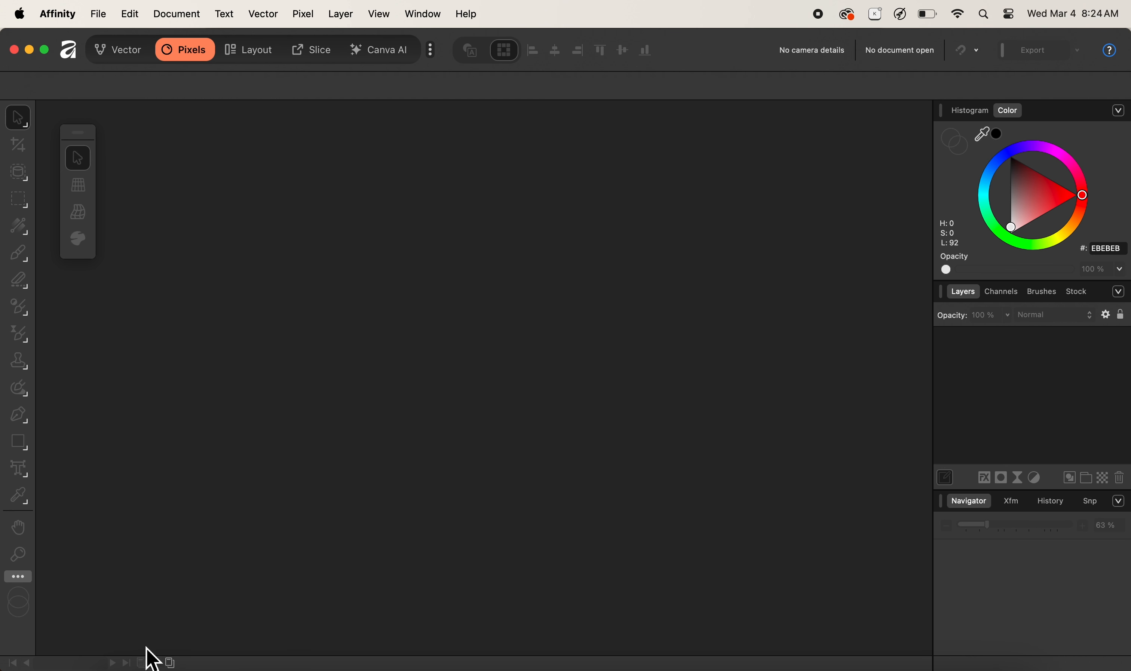
Open Portrait.png from the Images folder in Finder as a document in Affinity
click(122, 665)
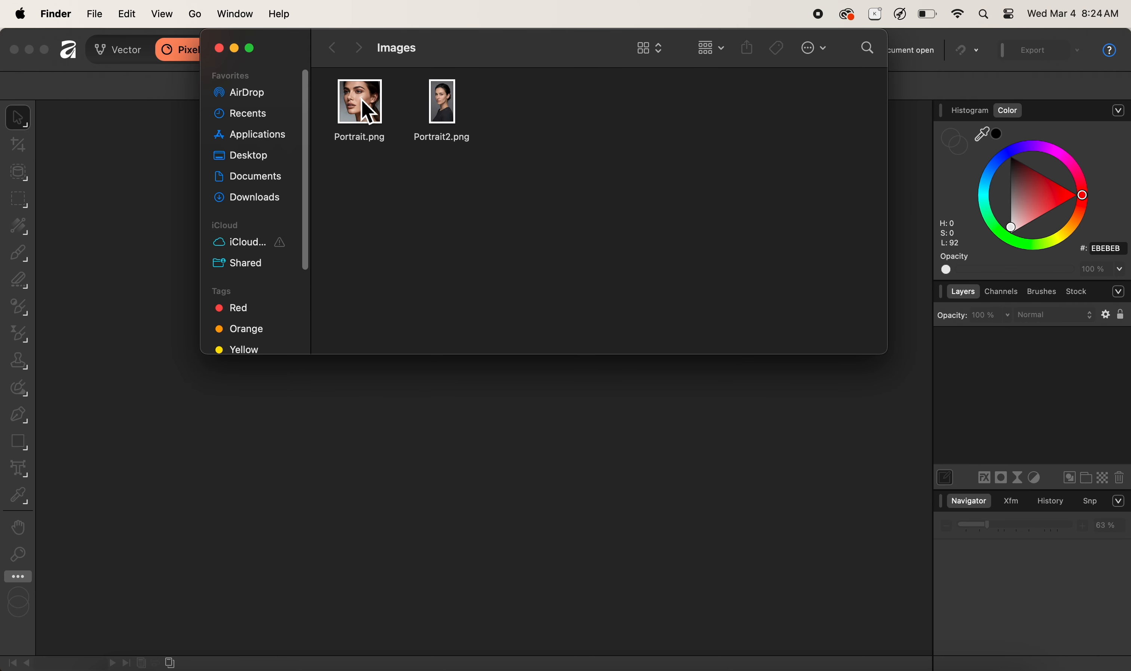
click(367, 112)
drag(361, 101, 285, 378)
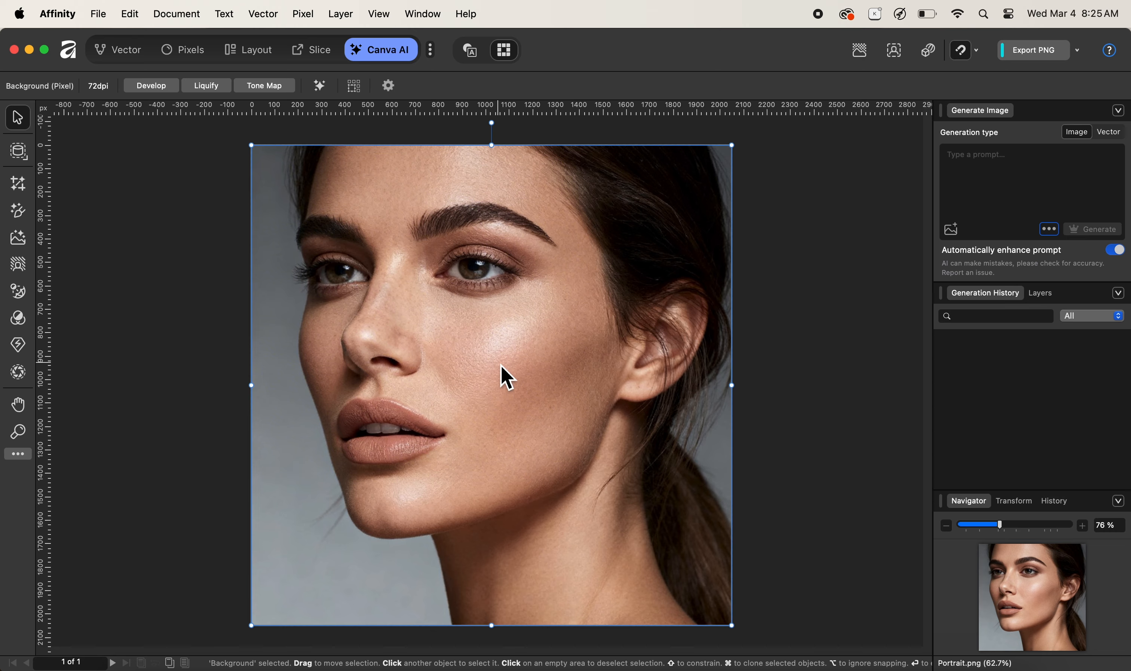
Start Portrait Lighting on the portrait and move the point light to the cheek beside the nose, under the farther eye
click(19, 292)
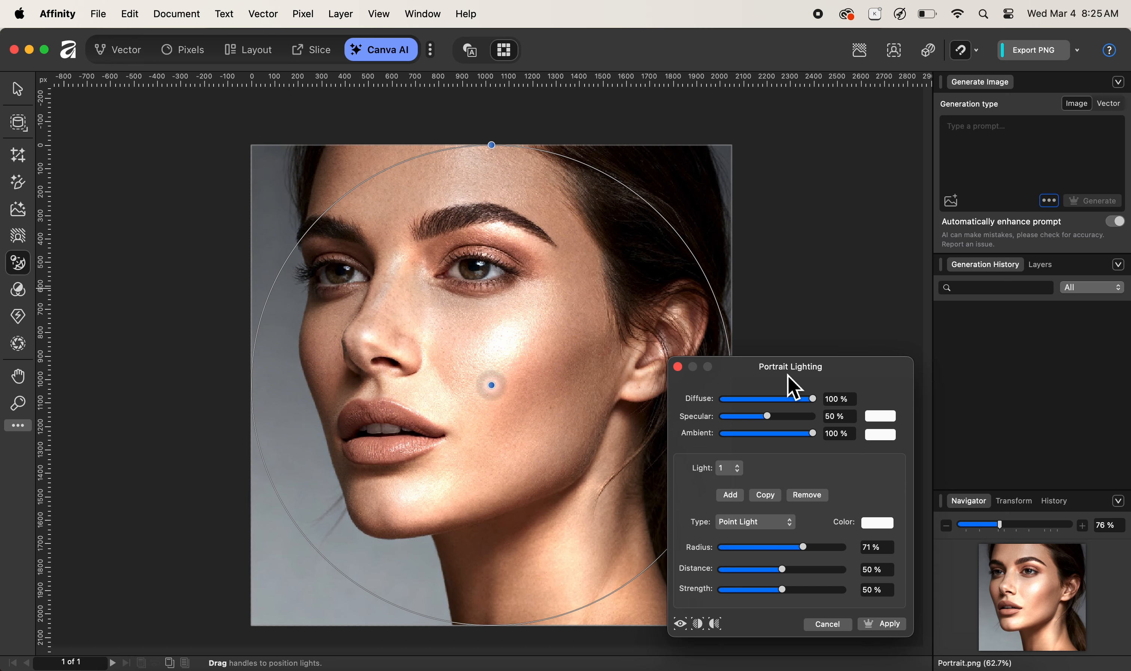
drag(787, 376, 904, 336)
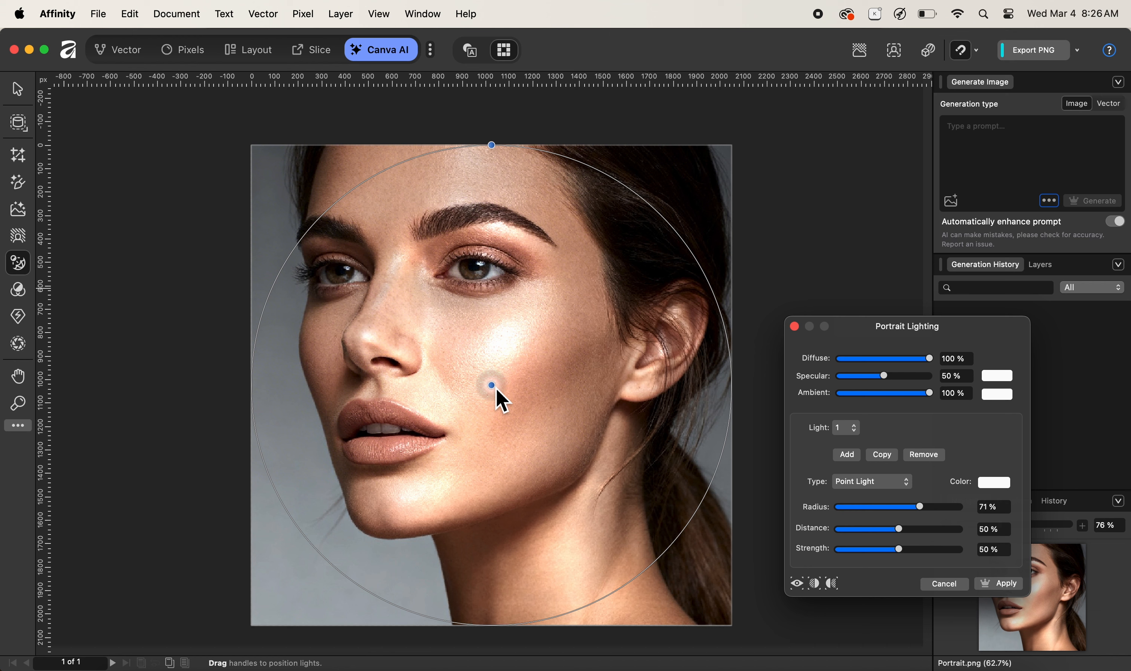
drag(496, 388, 357, 307)
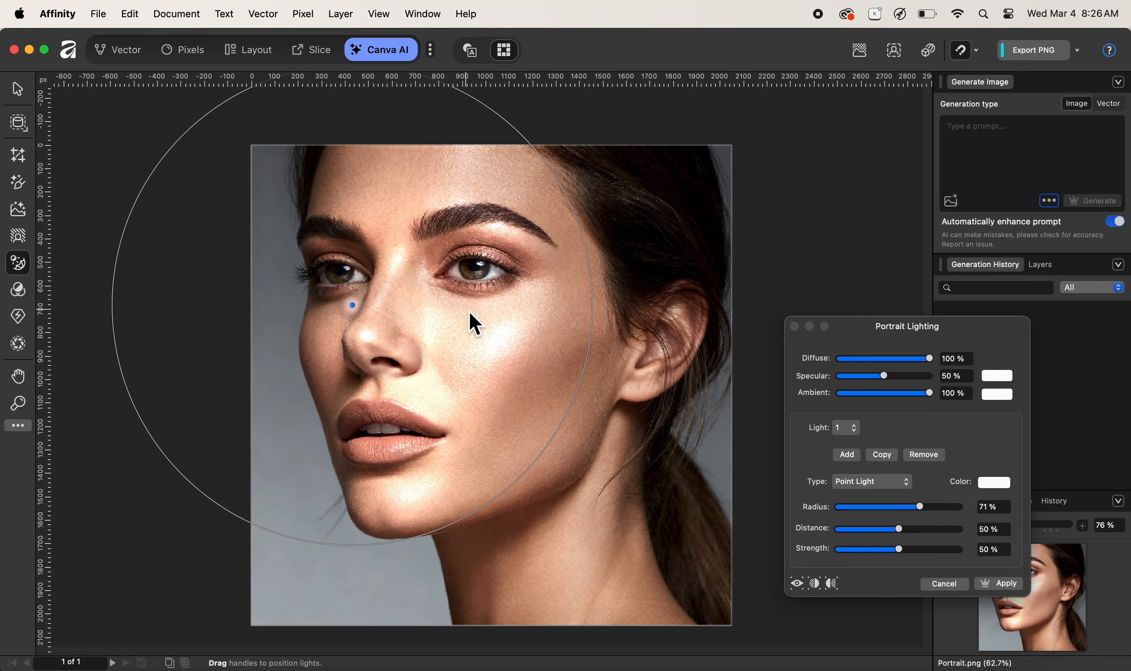
Enlarge the point light's radius to 100%
scroll(469, 311, up, 3)
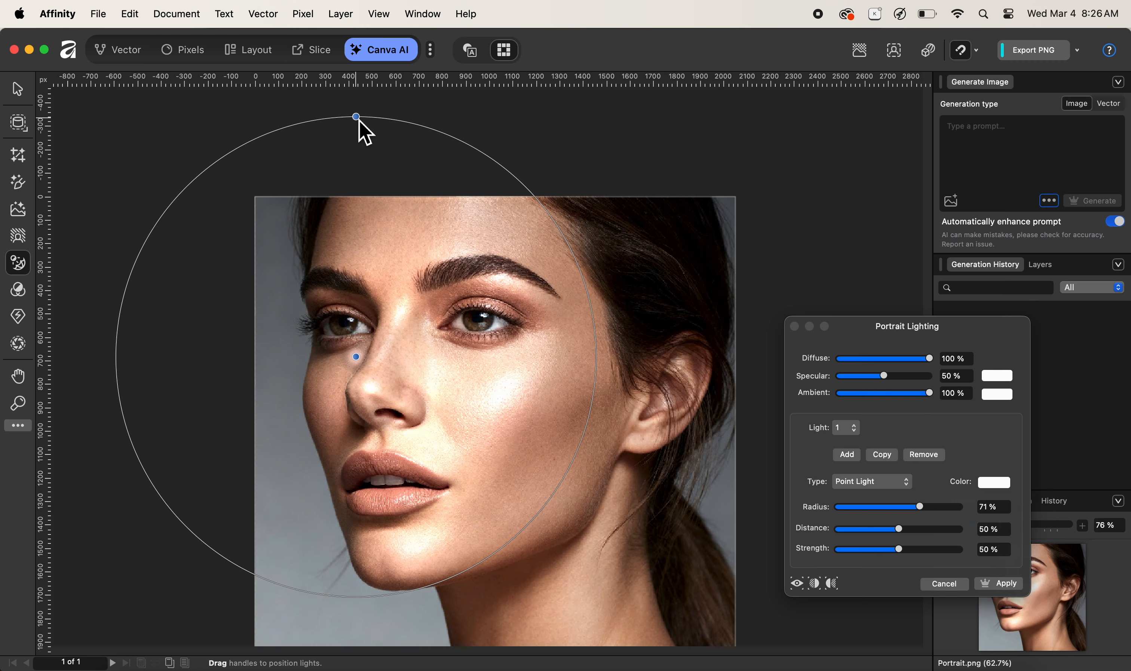
drag(359, 123, 401, 46)
scroll(440, 366, down, 1)
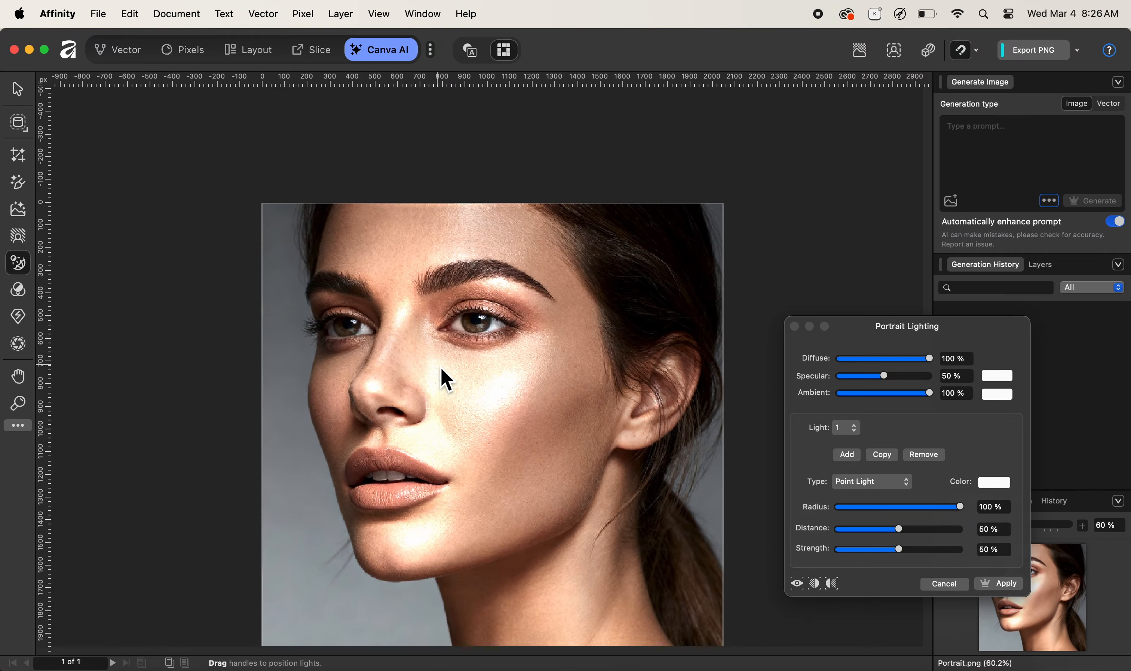
scroll(440, 366, up, 1)
scroll(505, 406, down, 3)
scroll(505, 407, right, 2)
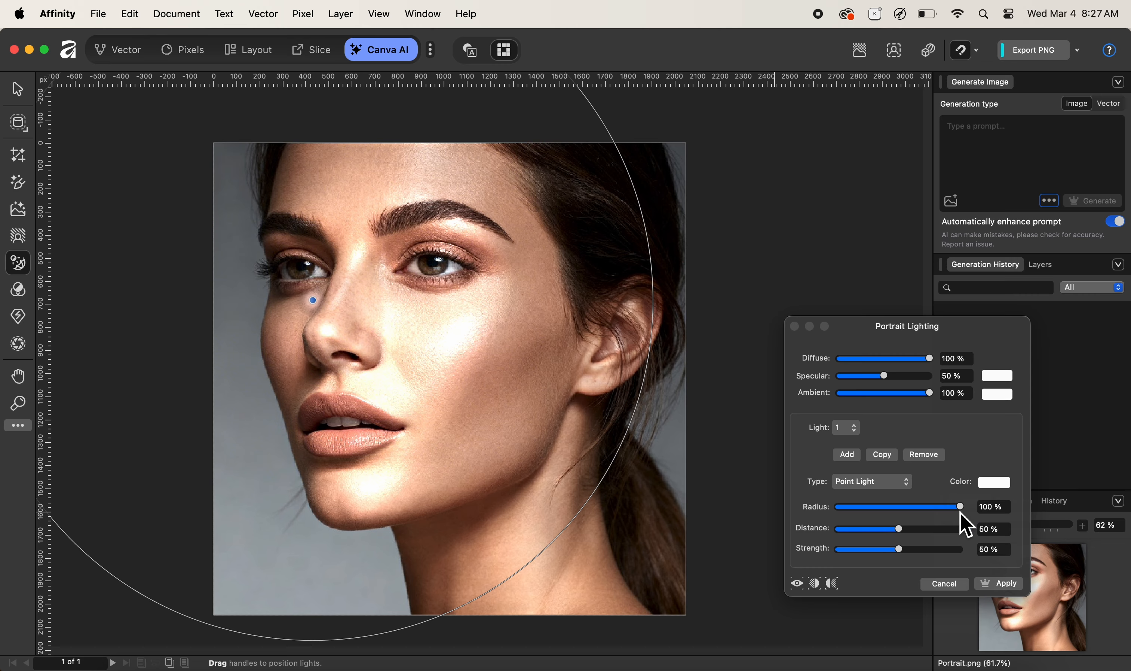
mouse_move(962, 512)
mouse_down()
mouse_move(913, 514)
mouse_move(969, 513)
mouse_up()
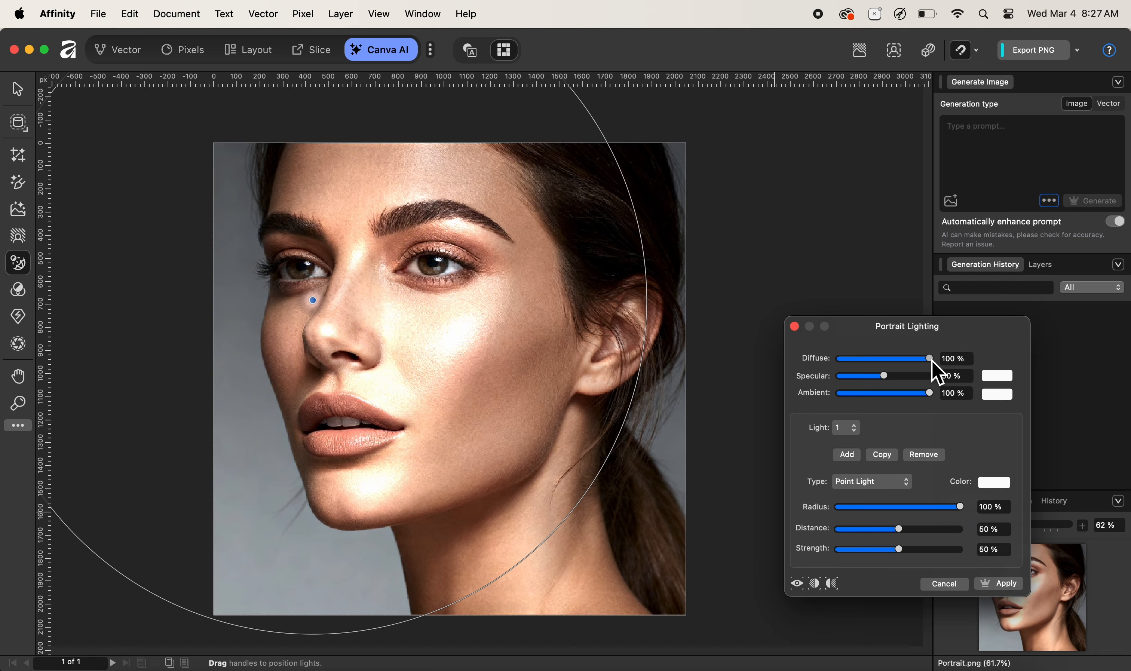
Adjust the overall lighting to 92% Diffuse, 32% Specular and 78% Ambient
drag(932, 360, 894, 363)
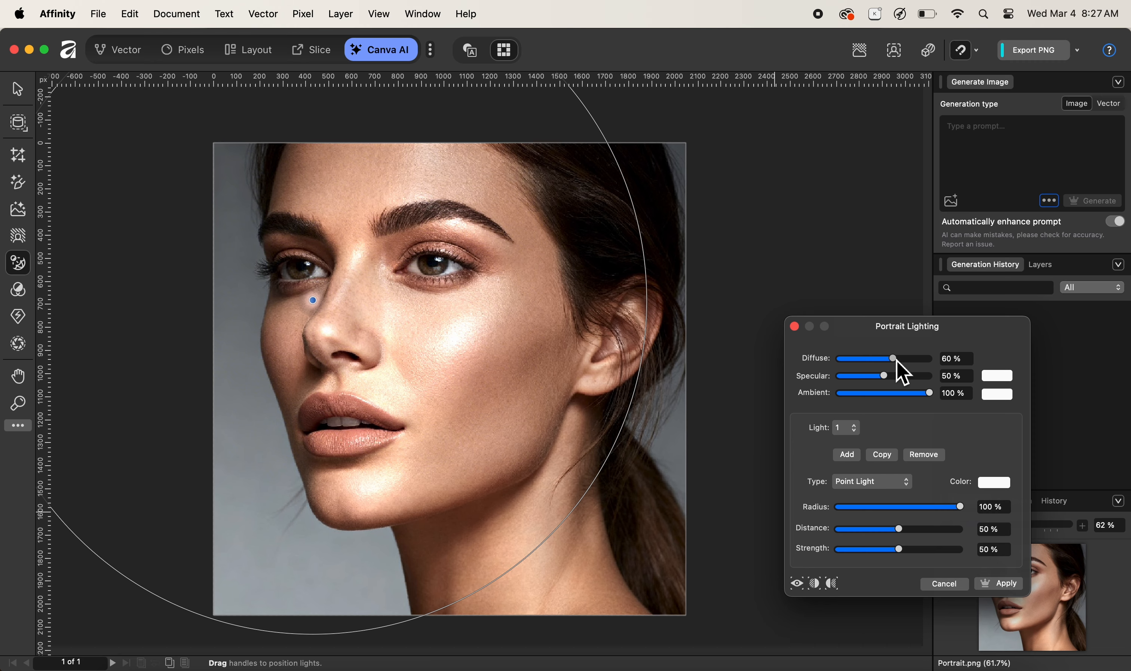
drag(897, 360, 898, 360)
drag(898, 378, 923, 381)
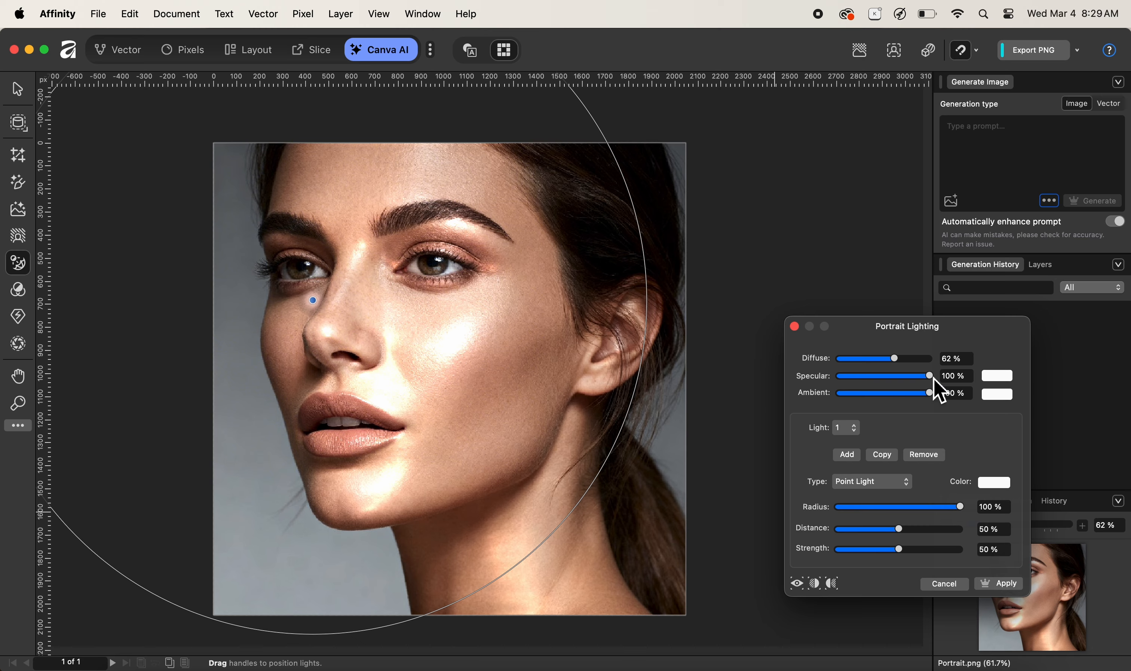
drag(927, 378, 860, 378)
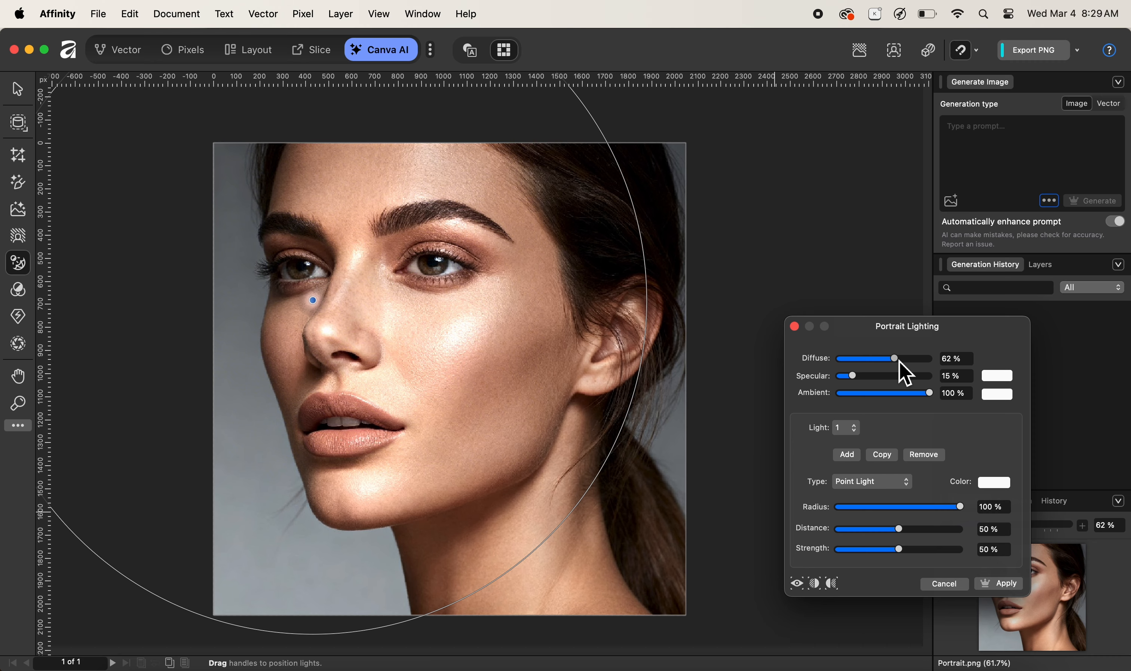
drag(905, 361, 909, 365)
drag(933, 394, 913, 396)
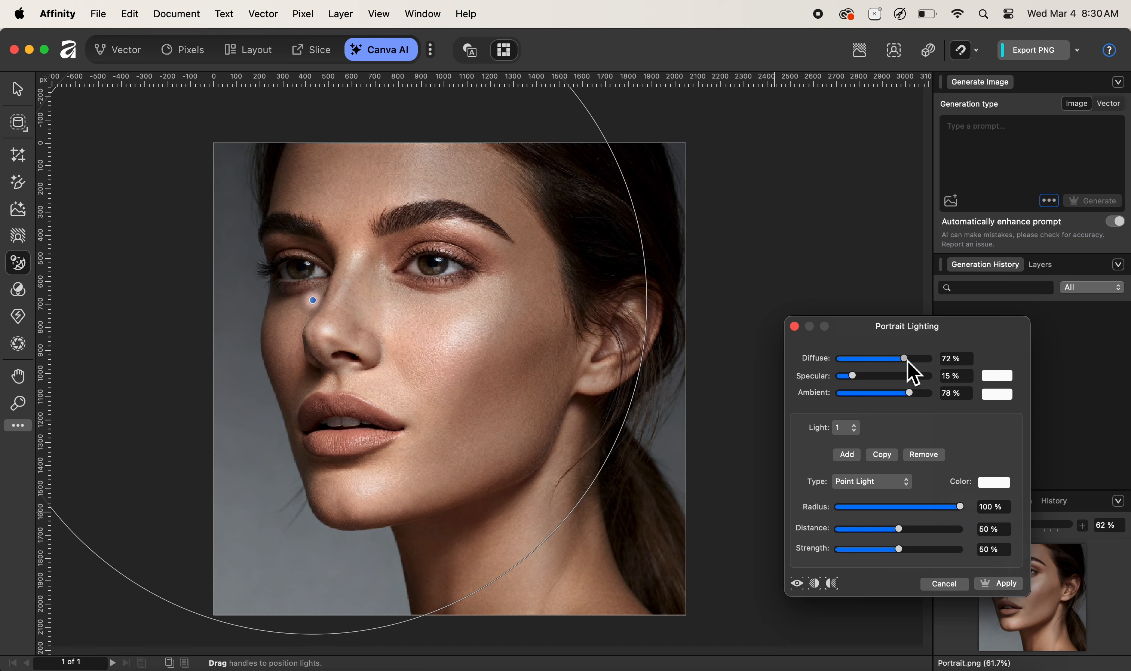
drag(910, 361, 923, 365)
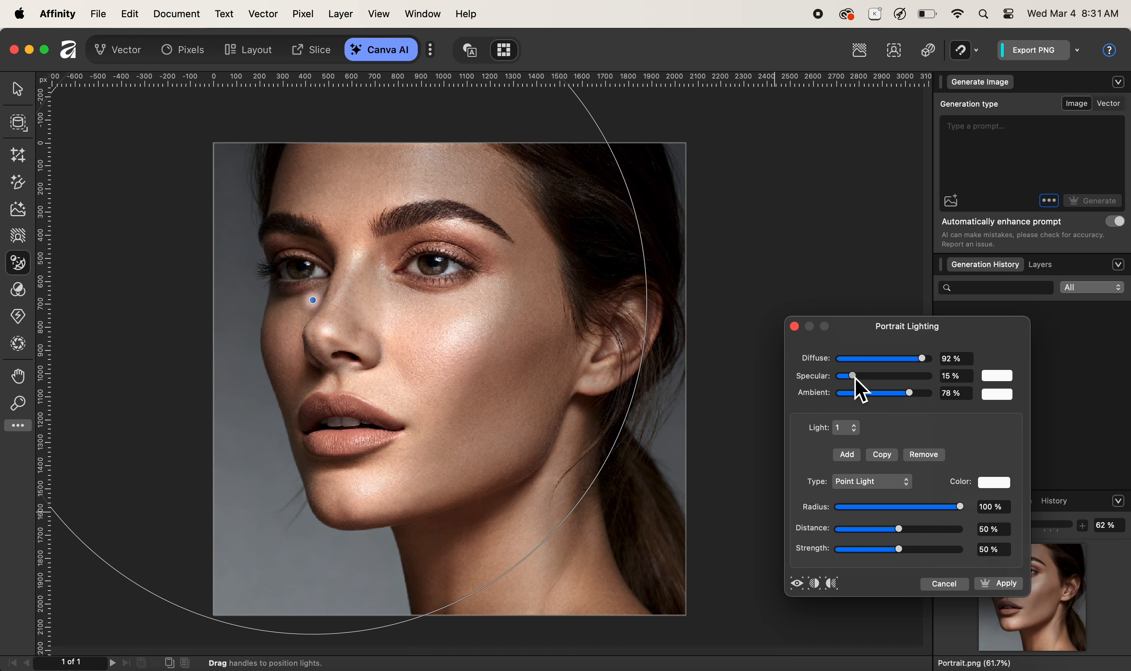
drag(855, 377, 871, 379)
Move the point light slightly down onto the side of the nose
click(315, 304)
drag(315, 304, 319, 336)
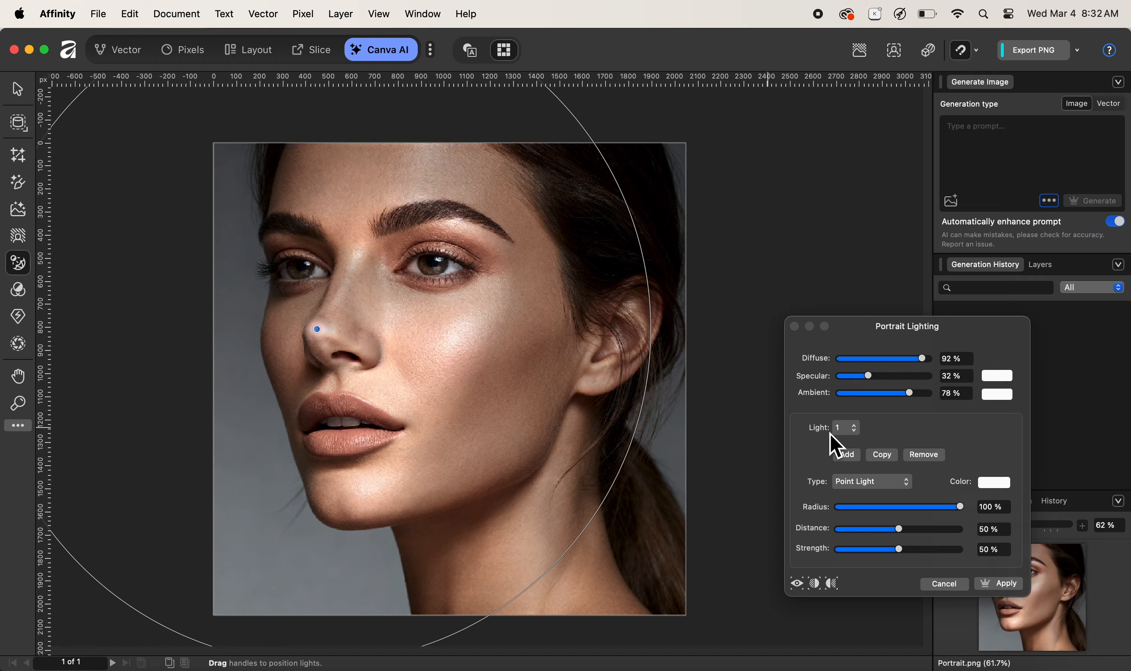
Try out a duplicate of the light and a newly added second light, removing each one again
click(857, 433)
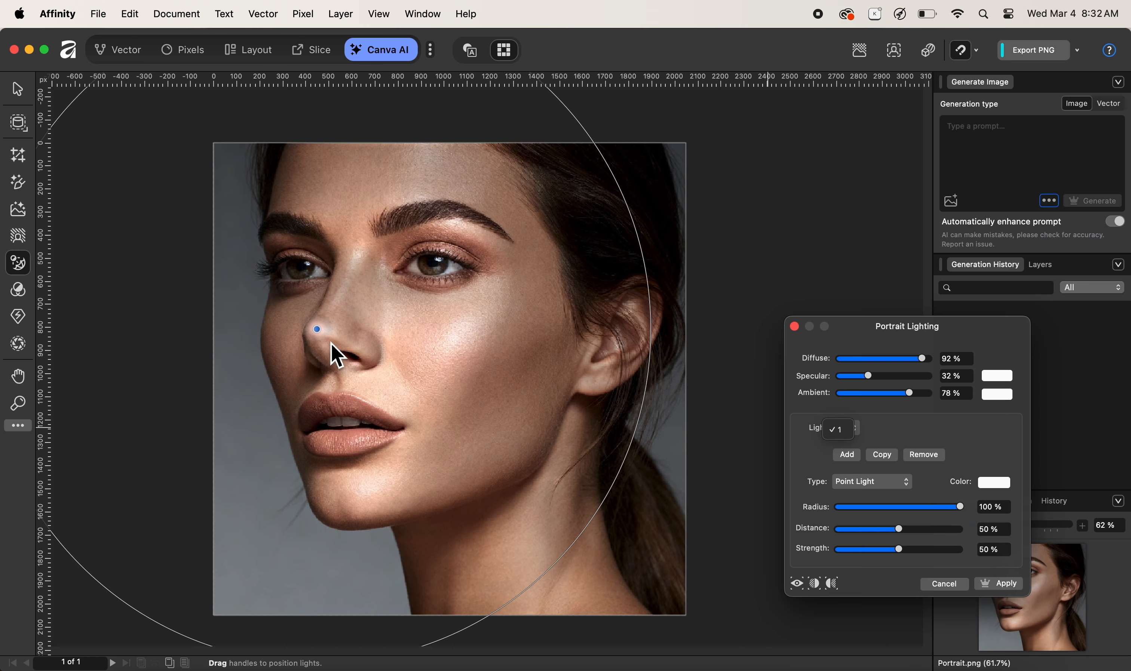
click(900, 421)
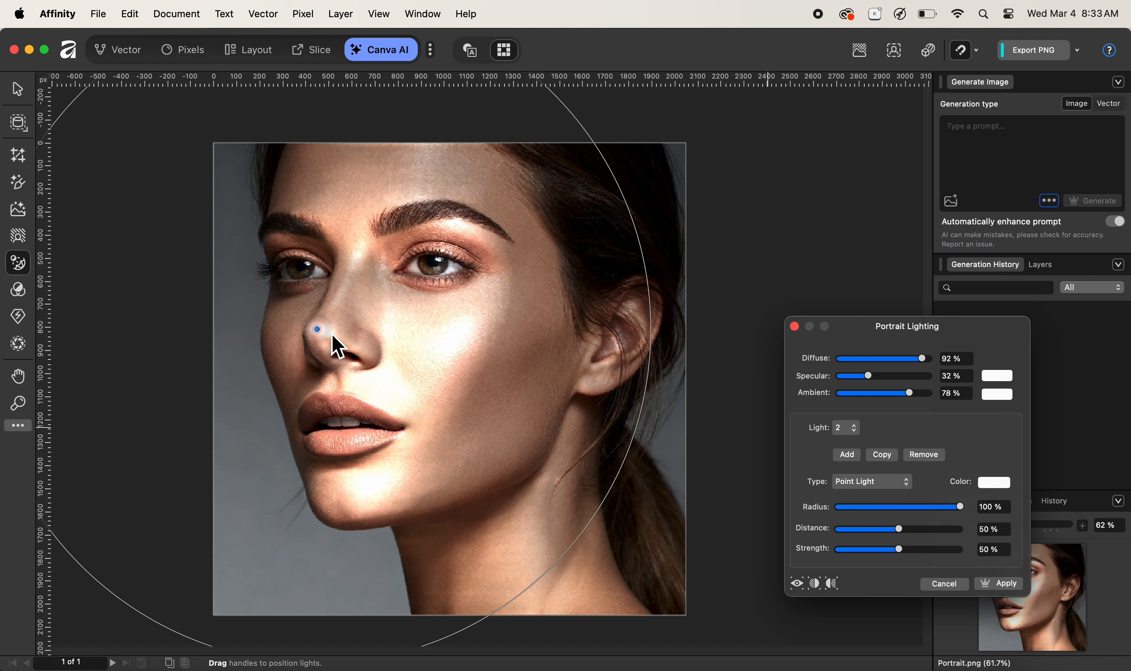
click(925, 459)
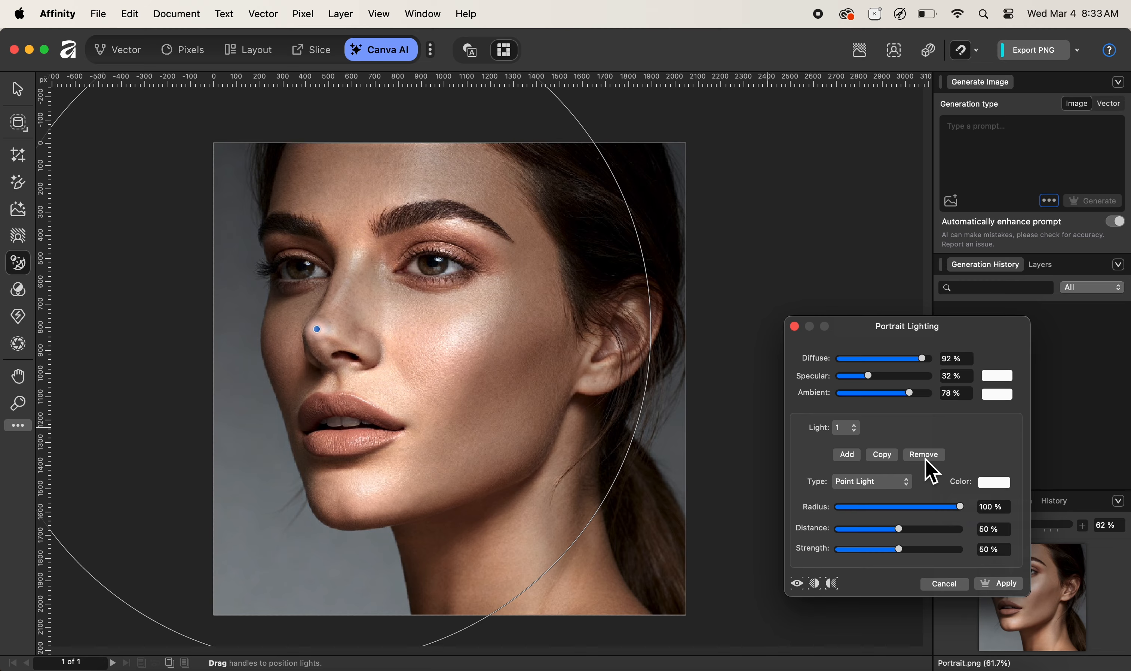
click(846, 455)
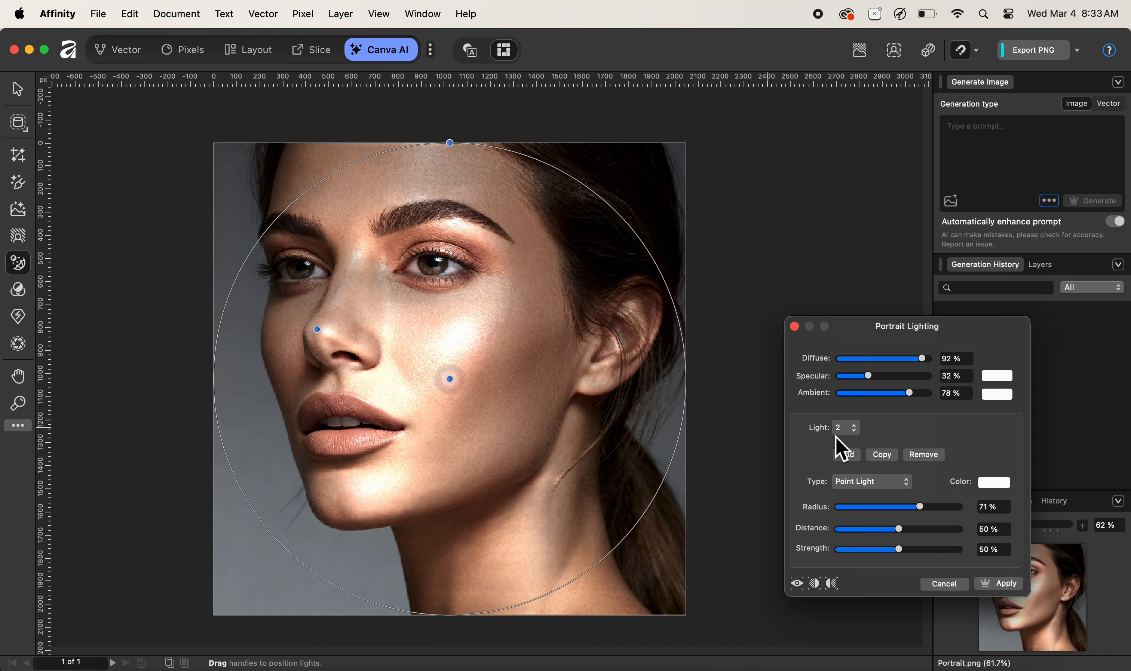
click(937, 457)
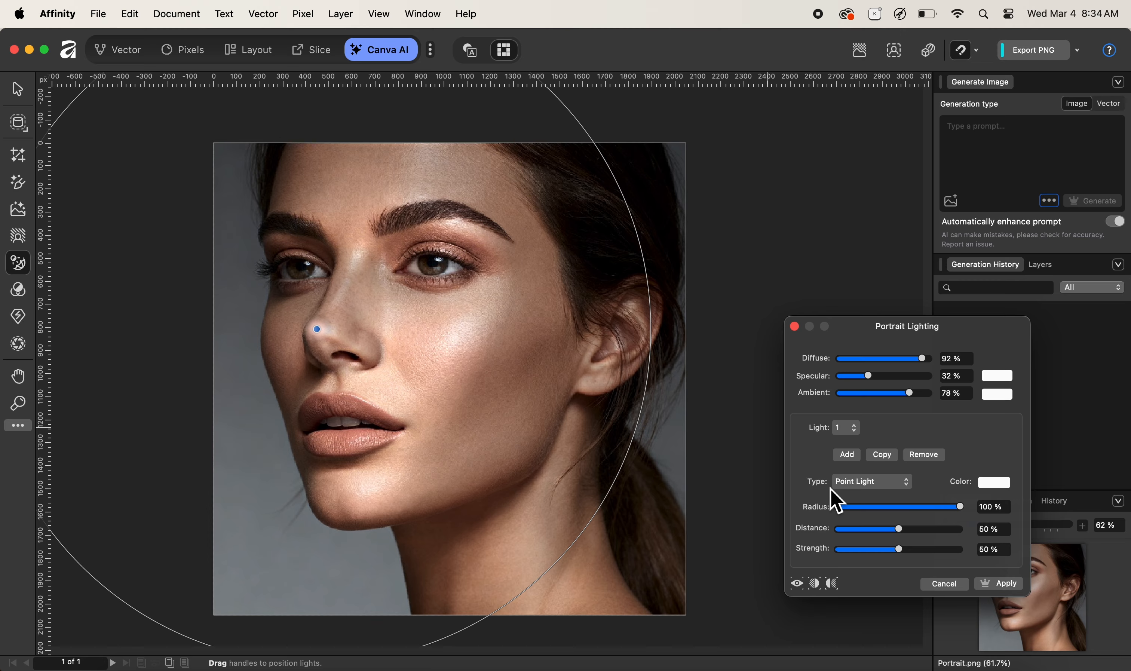
Keep light 1 as a Point Light and set its Strength to 100% and Distance to 85%
click(875, 487)
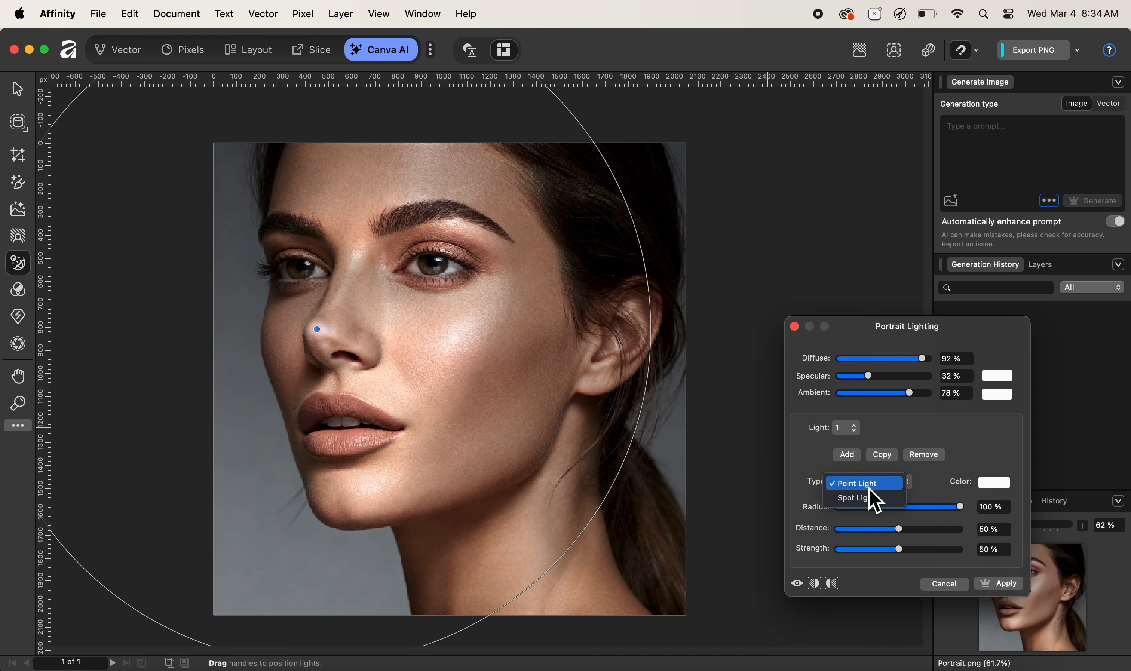
click(868, 487)
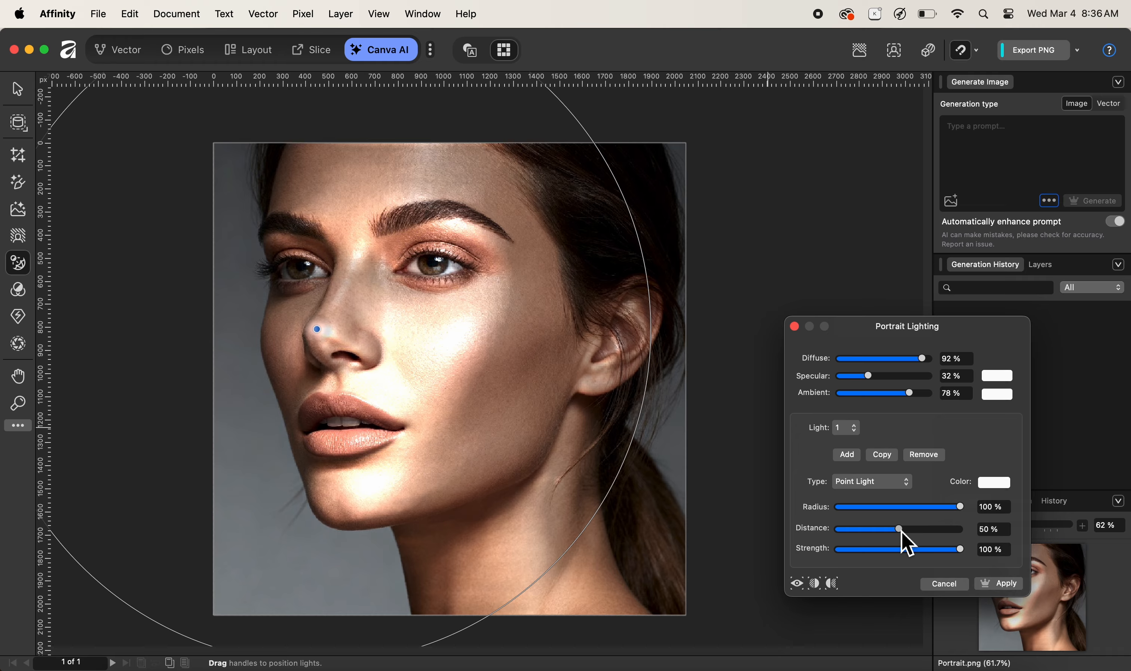
drag(901, 535, 966, 532)
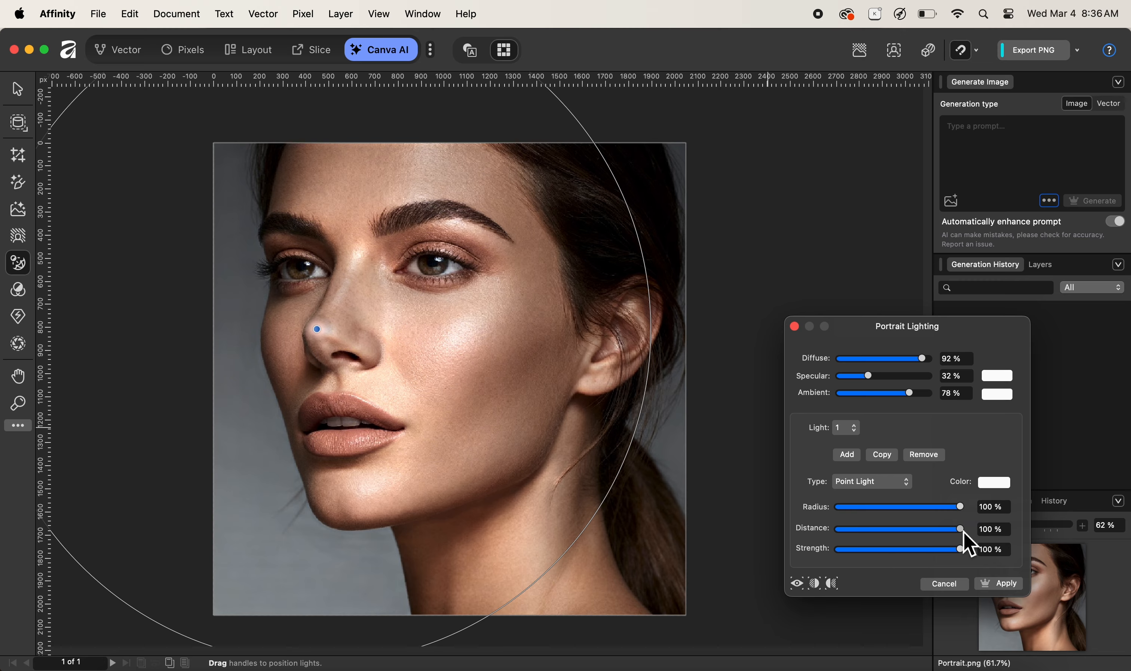
drag(963, 533, 840, 537)
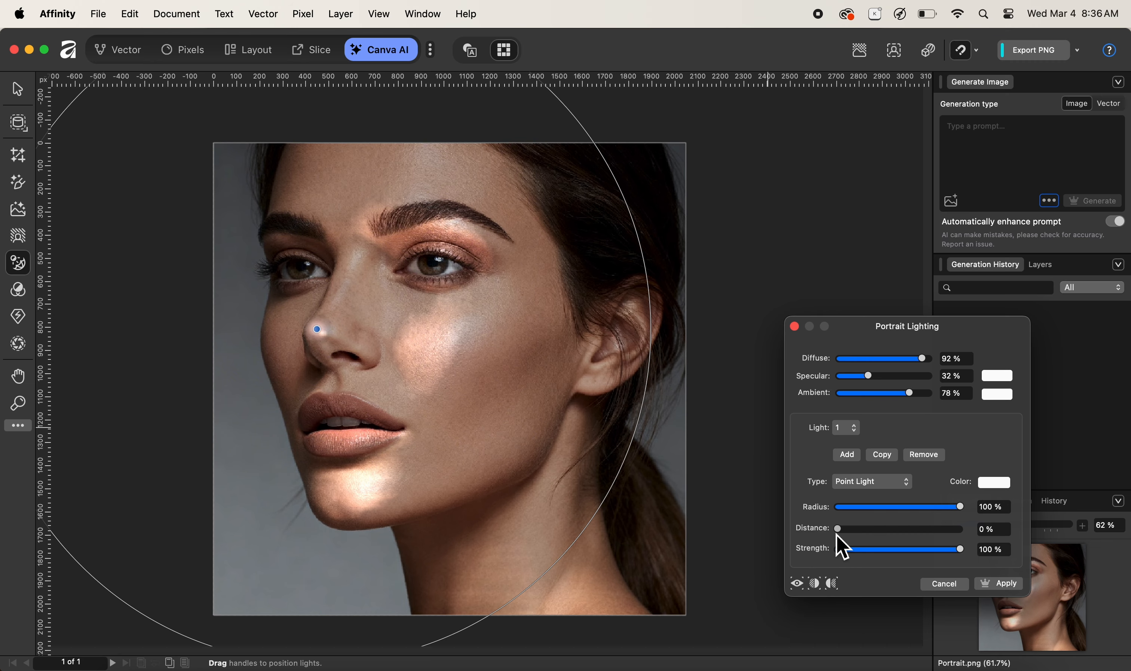
drag(837, 537, 973, 535)
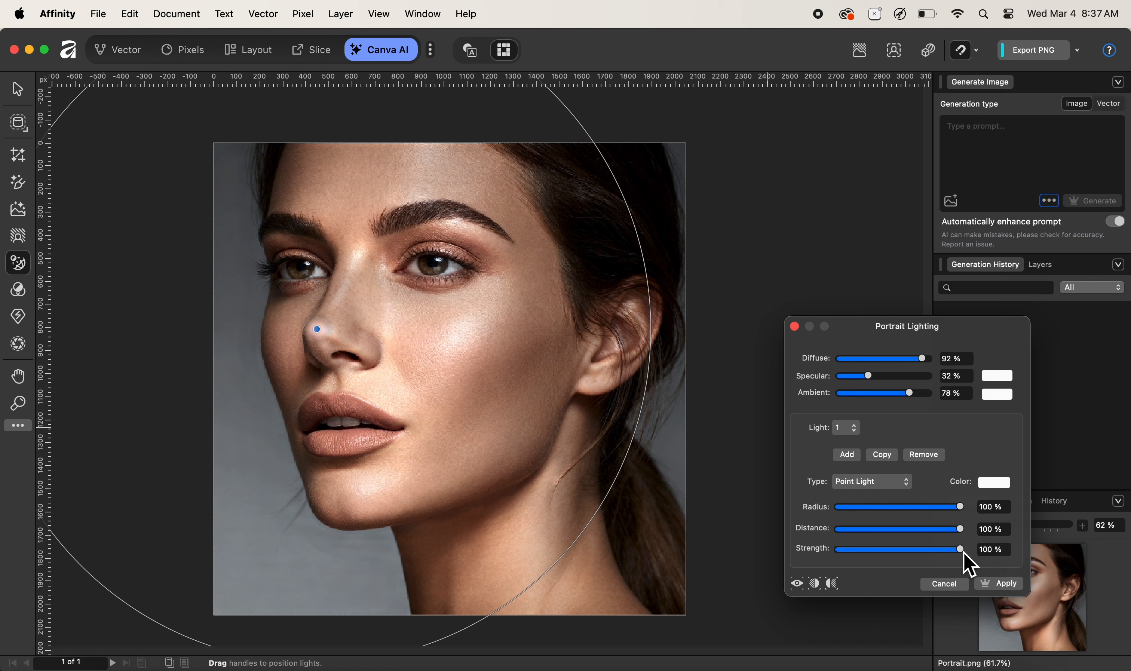
drag(963, 553, 838, 554)
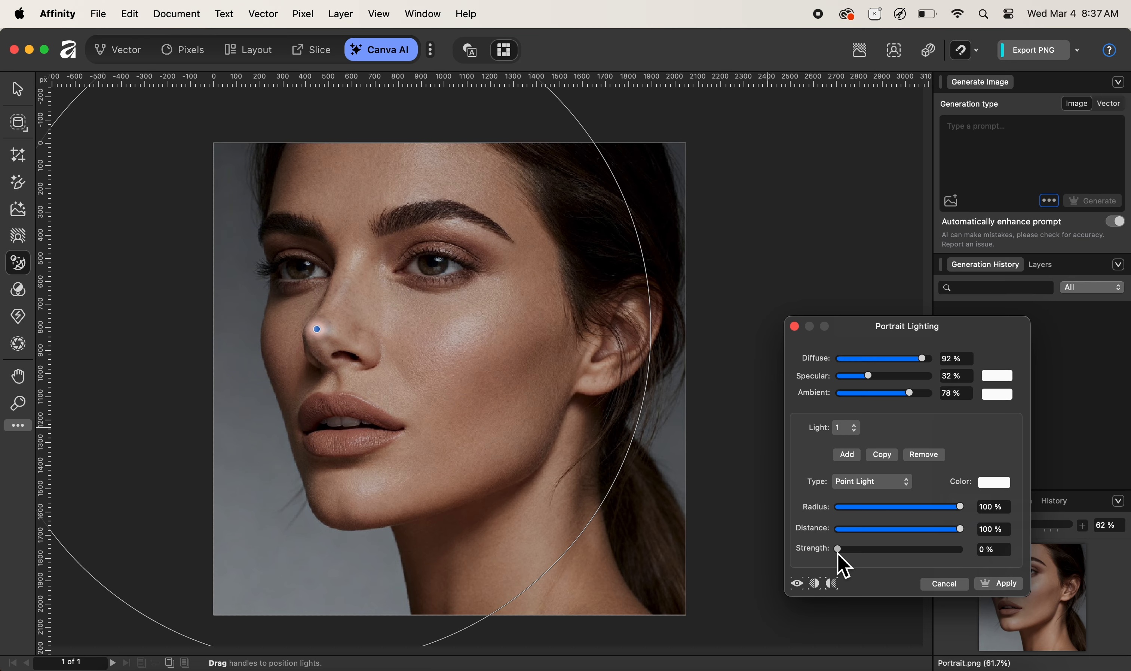
drag(838, 554, 977, 554)
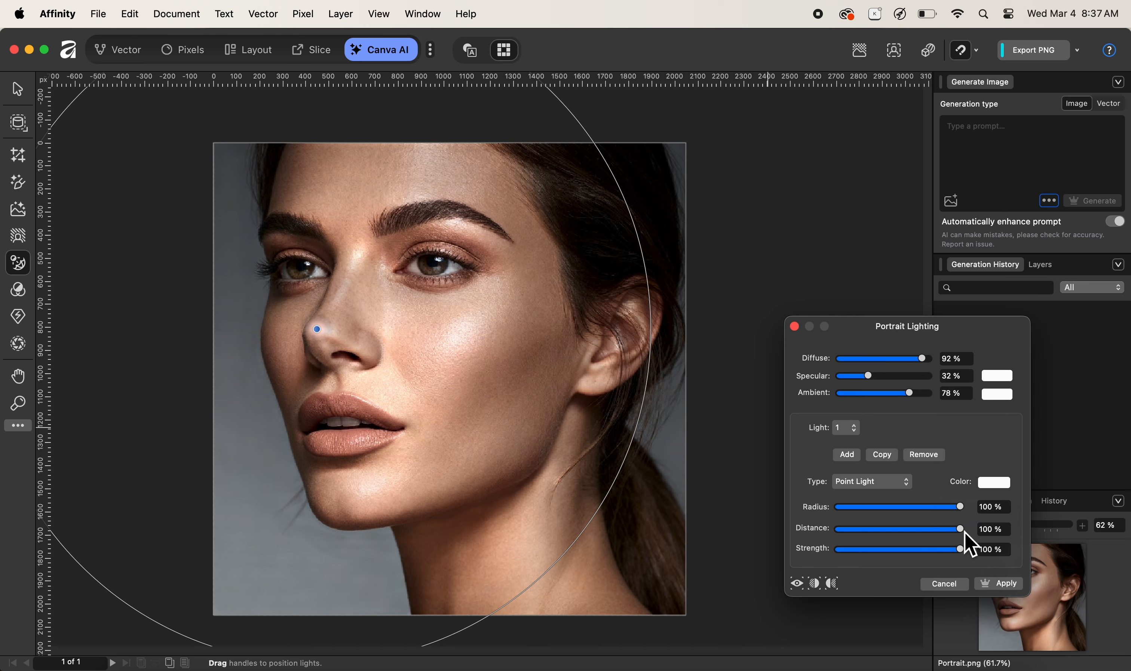
drag(964, 532, 947, 534)
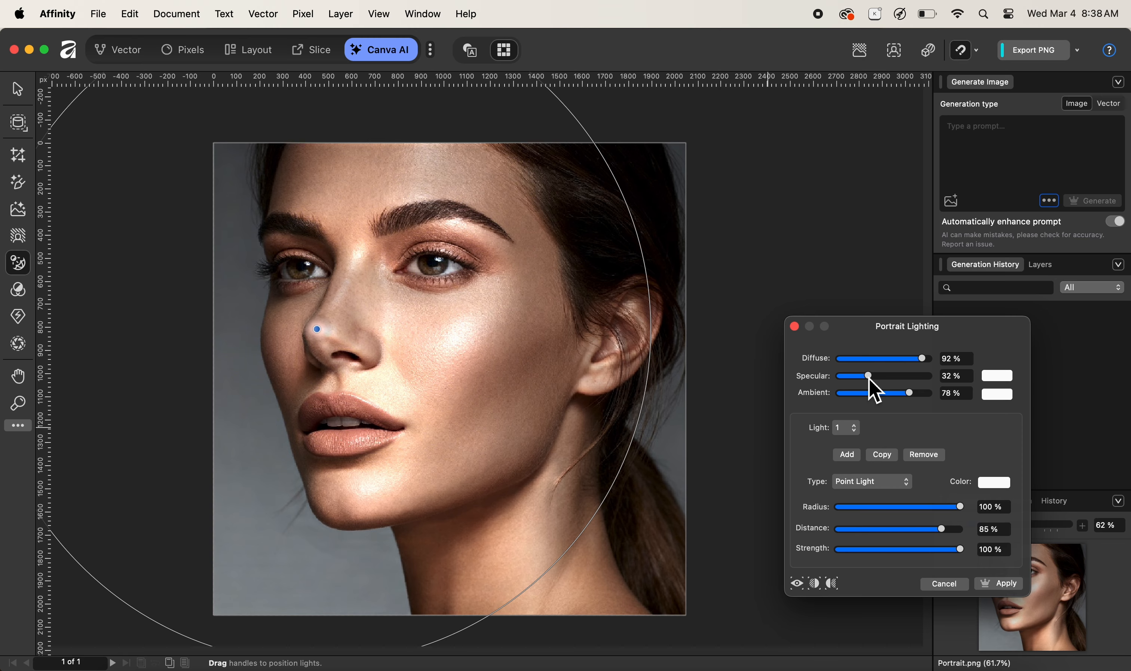
Reduce Specular to 16% and compare the lighting with the original in a before/after split view, then return to the unsplit view
drag(869, 378, 854, 378)
click(816, 585)
drag(569, 617, 669, 556)
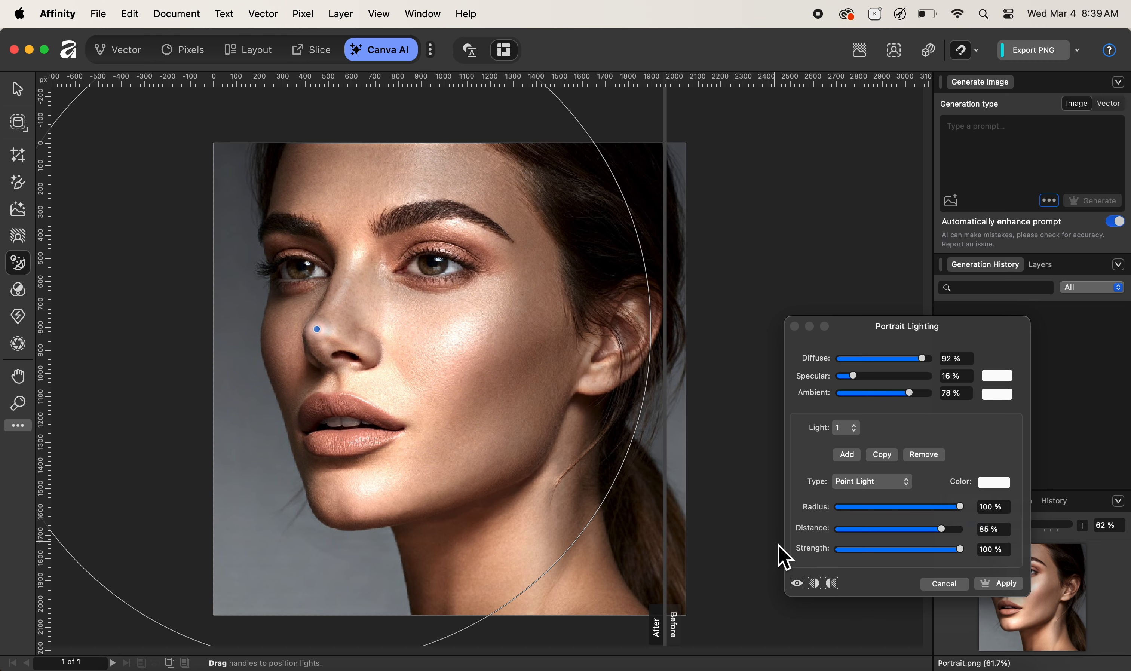
click(798, 590)
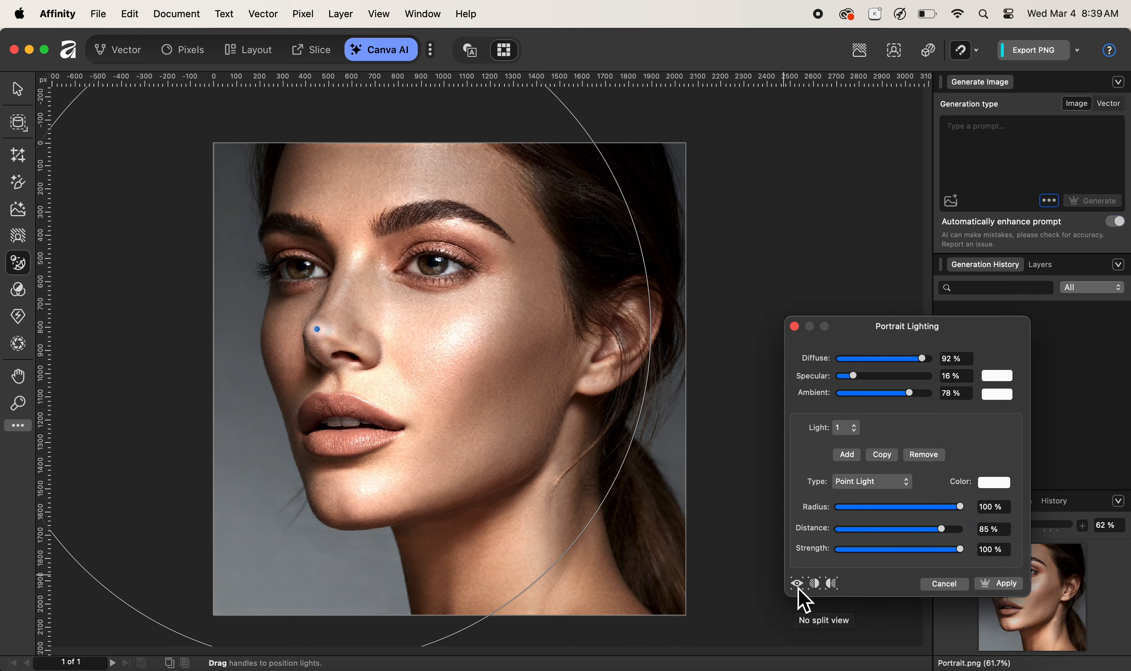
Add a second point light and position it on the woman's neck
click(848, 457)
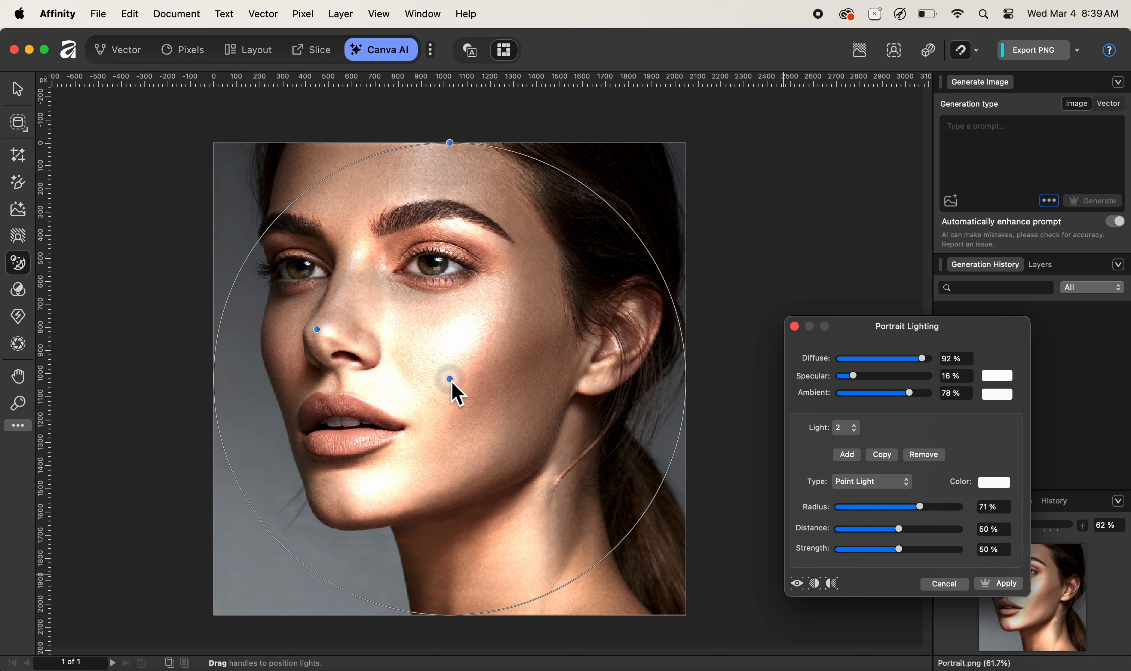
drag(451, 381, 551, 548)
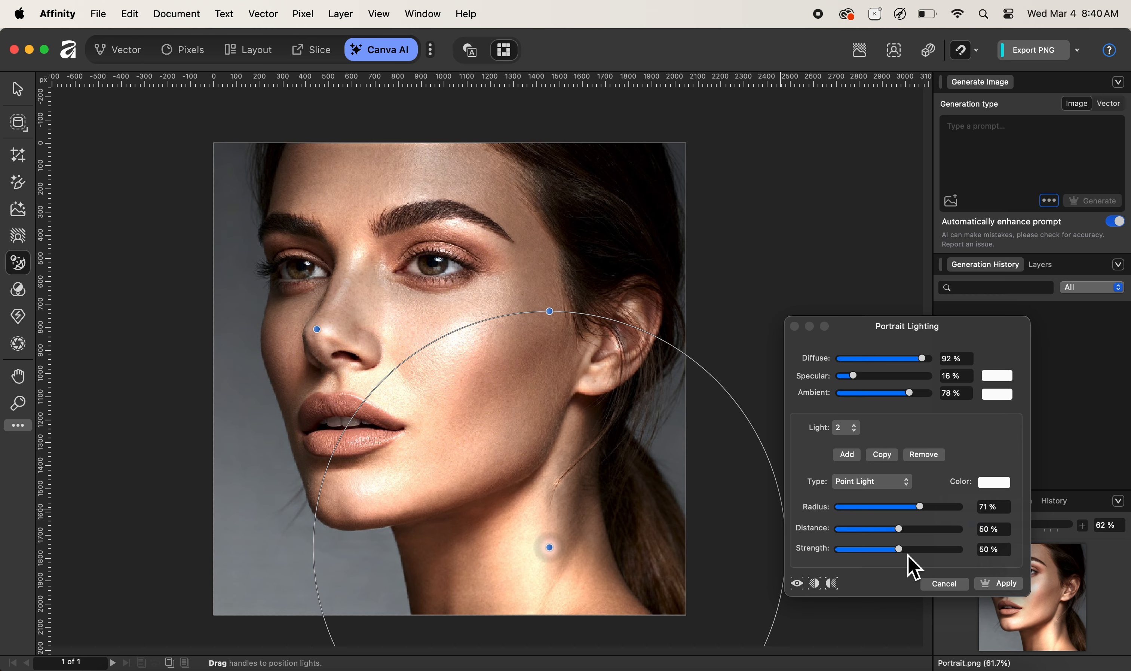
Set the neck light's Strength to 42%, Distance to 79% and Radius to 59%, and raise the overall Diffuse to 100%
mouse_move(903, 551)
mouse_down()
mouse_move(874, 553)
mouse_move(897, 556)
mouse_up()
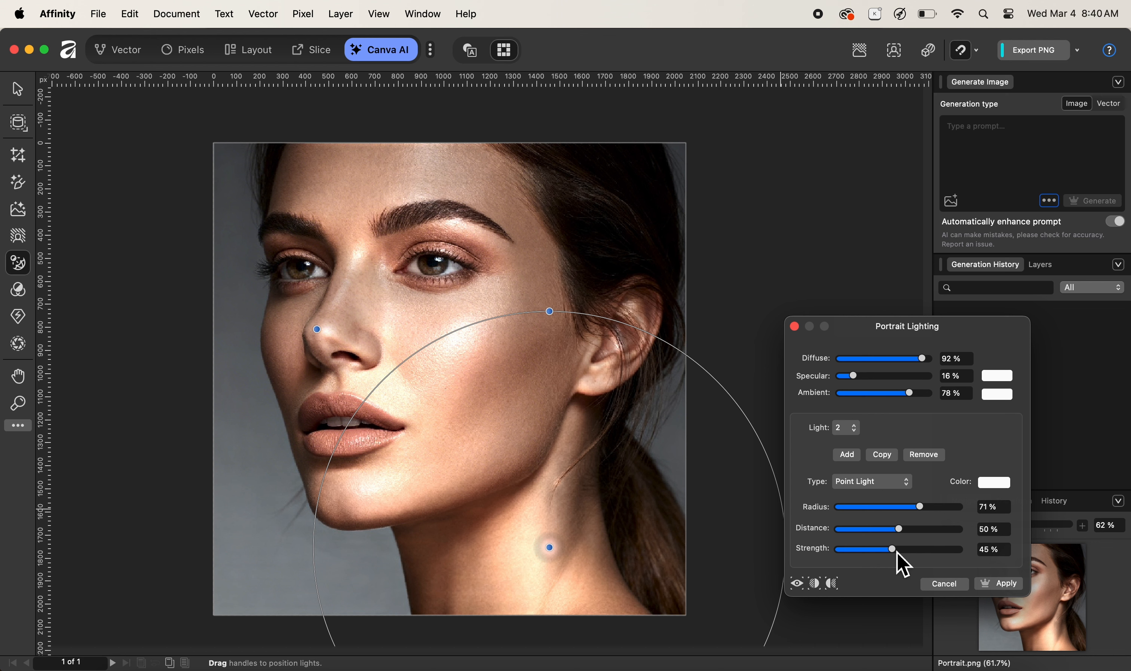
drag(895, 553, 894, 553)
drag(893, 551, 892, 552)
drag(900, 529, 933, 530)
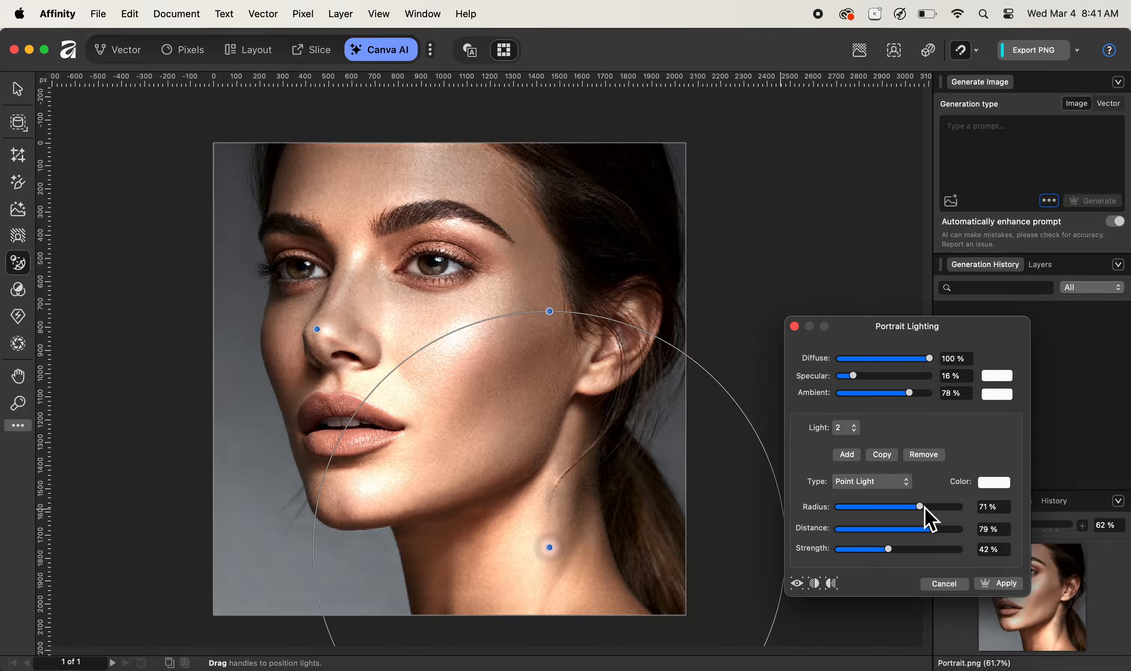
drag(924, 507, 914, 508)
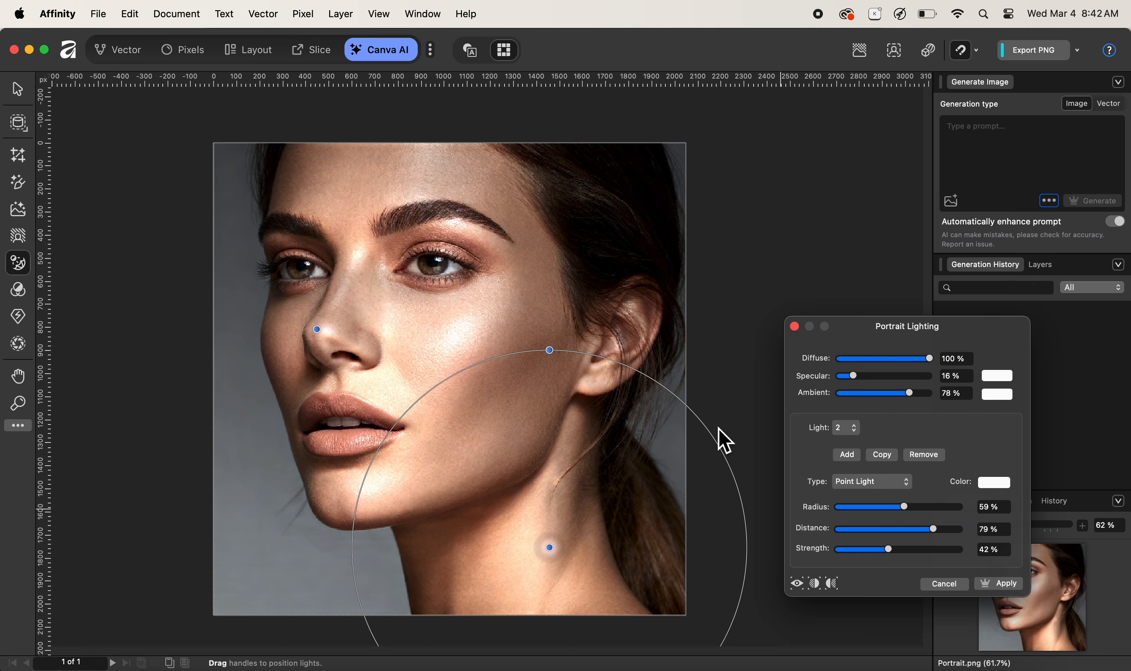
Apply the portrait lighting, and in the Pixels workspace add the original Portrait.png from Finder's Images folder as a layer above the Background
click(996, 587)
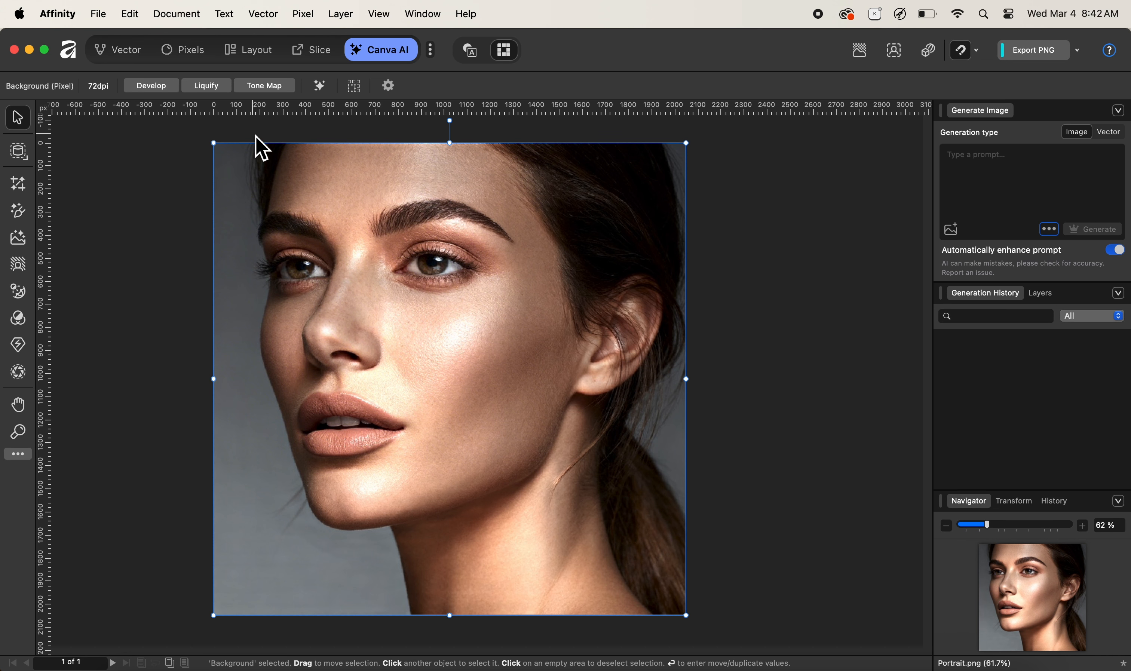
click(188, 54)
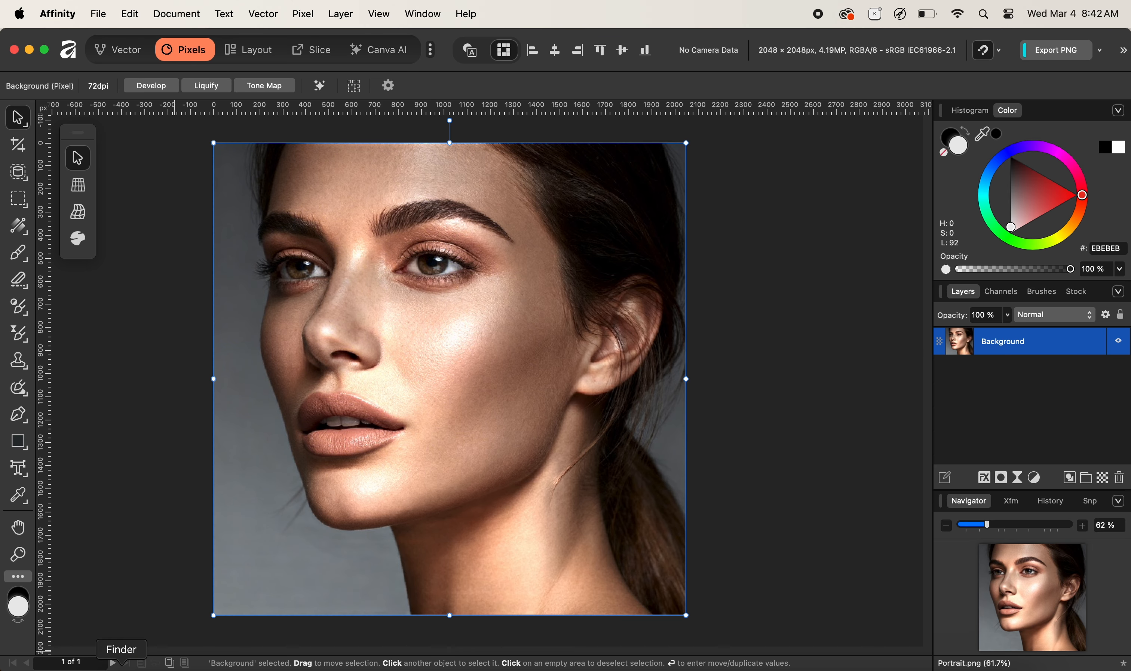
click(122, 665)
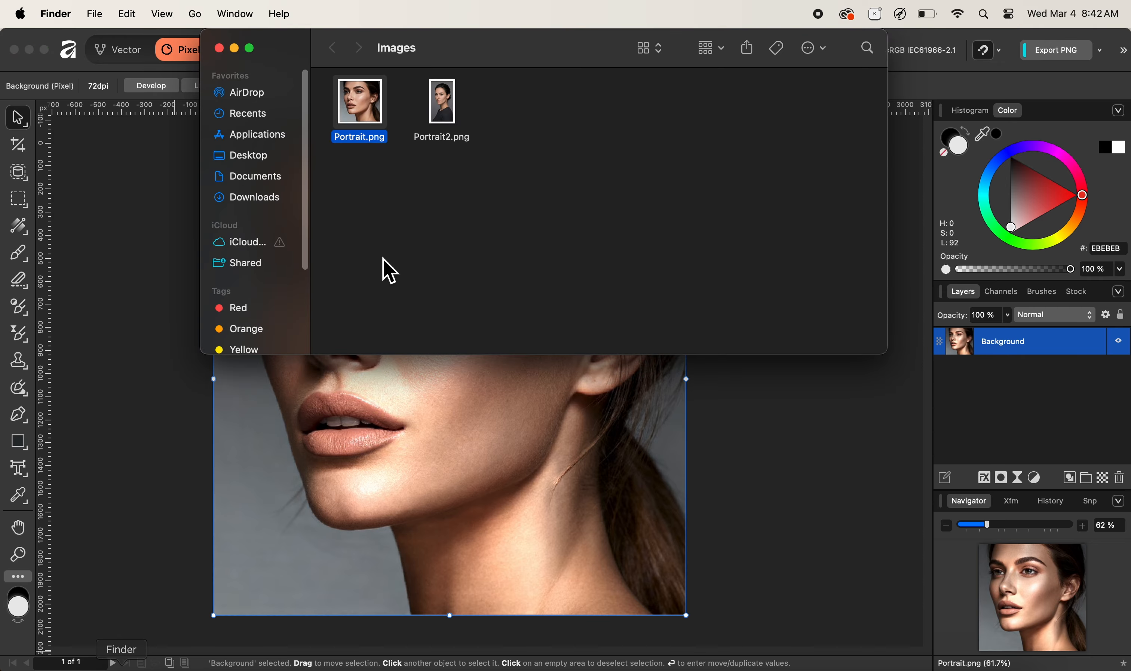
drag(377, 105, 382, 410)
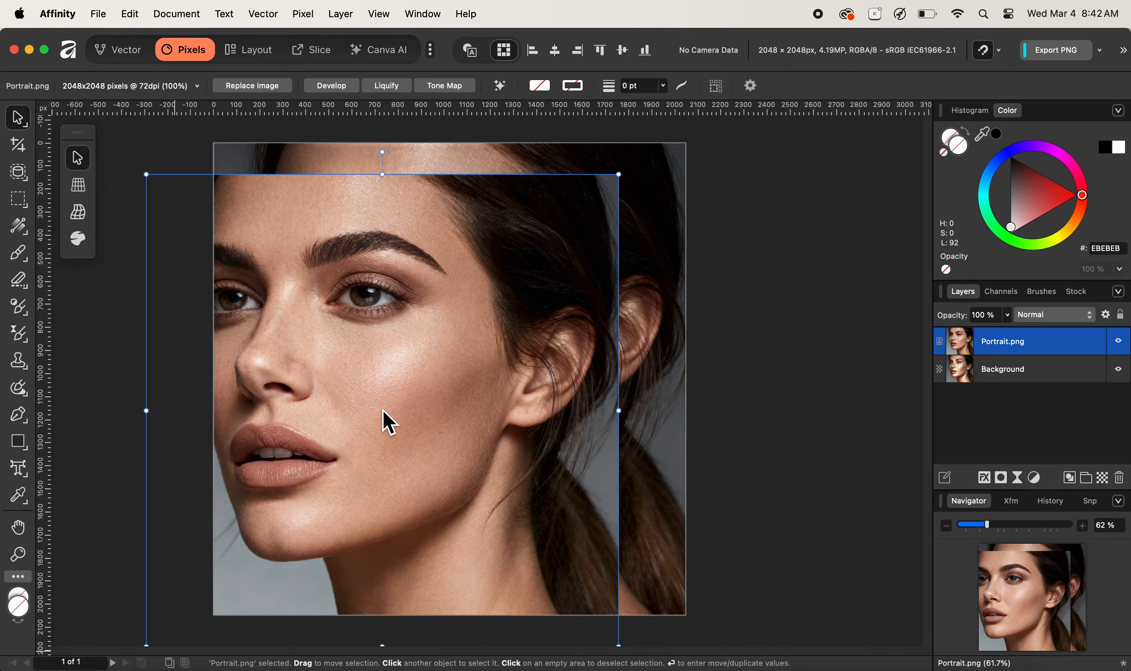
Centre the Portrait.png layer horizontally and vertically on the canvas, and hide it to compare the original with the relit Background
click(561, 58)
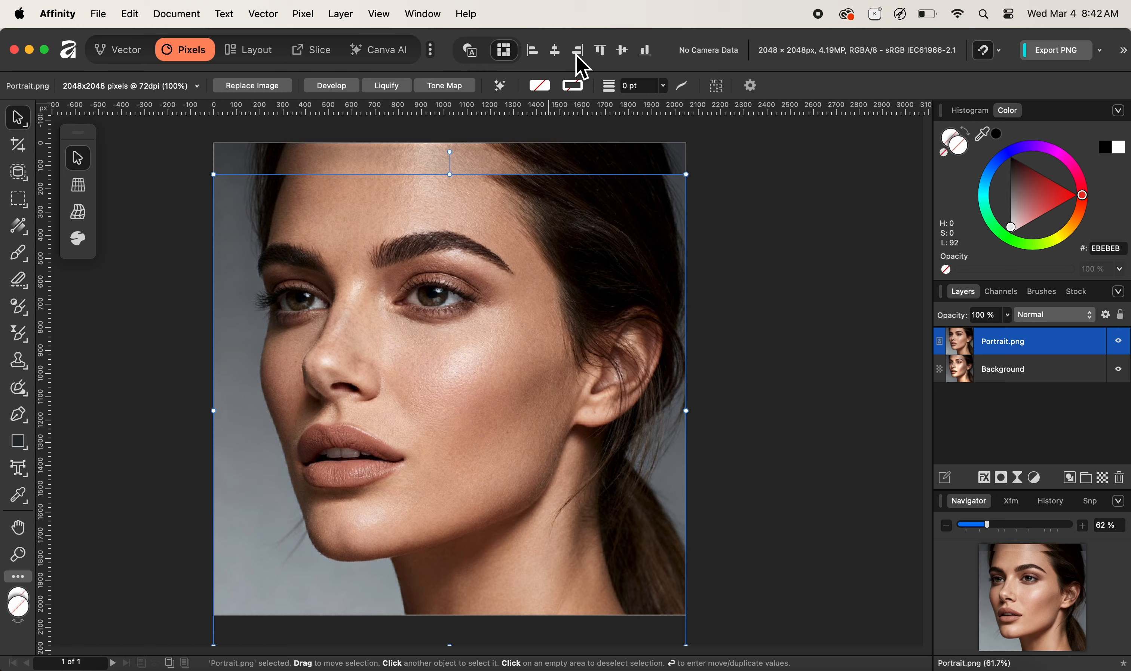
click(624, 56)
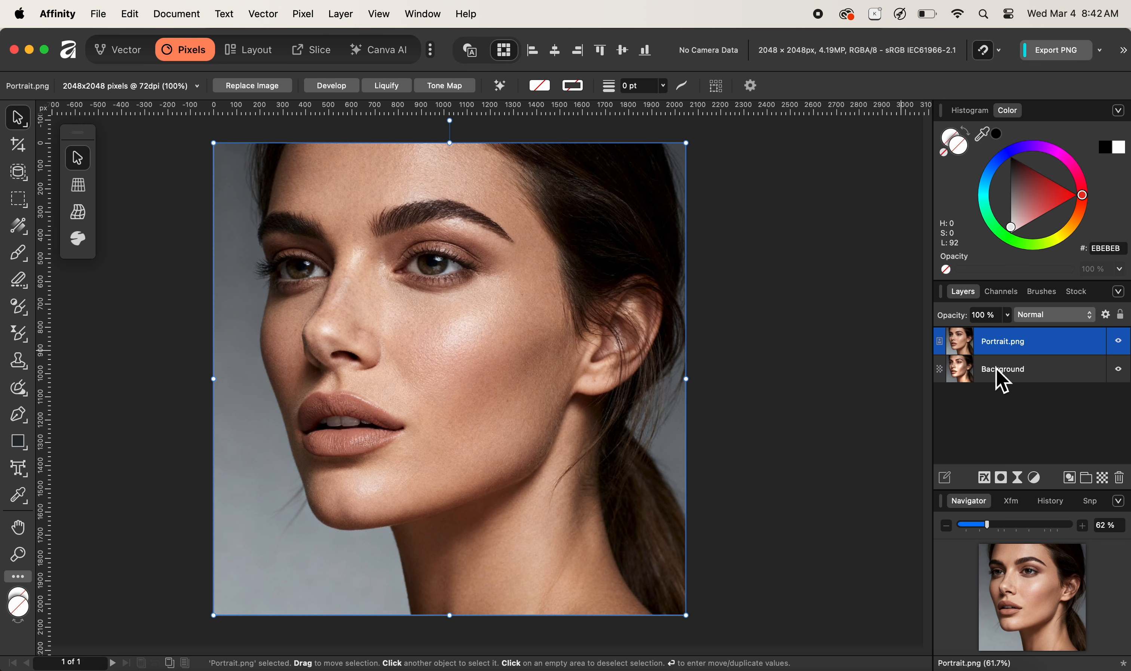
click(1119, 344)
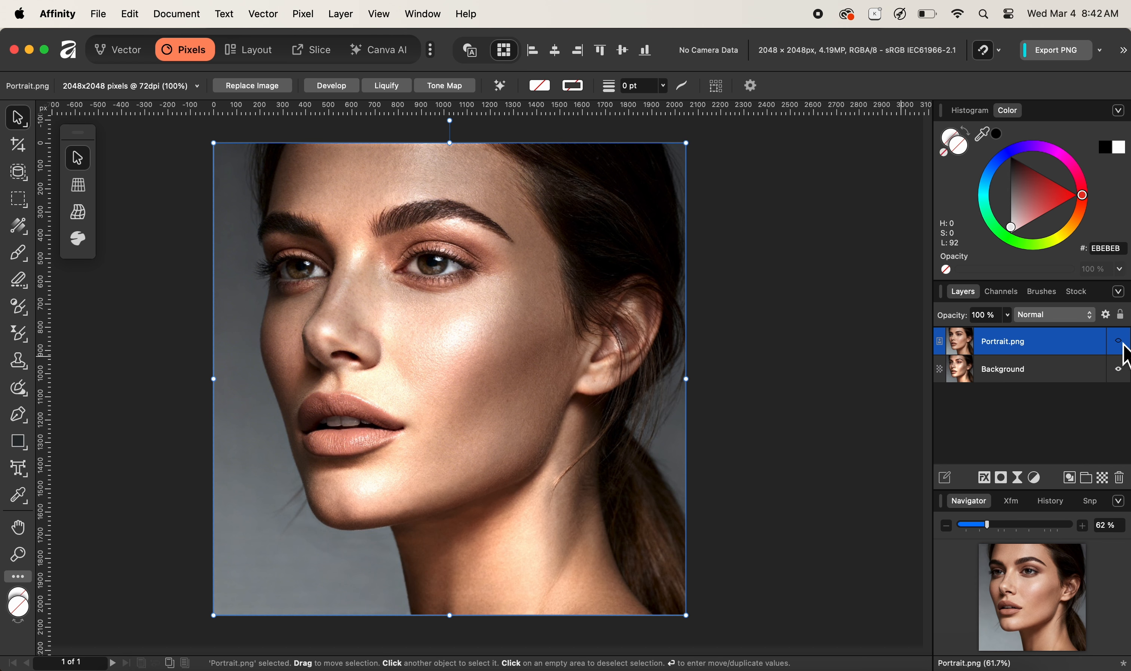